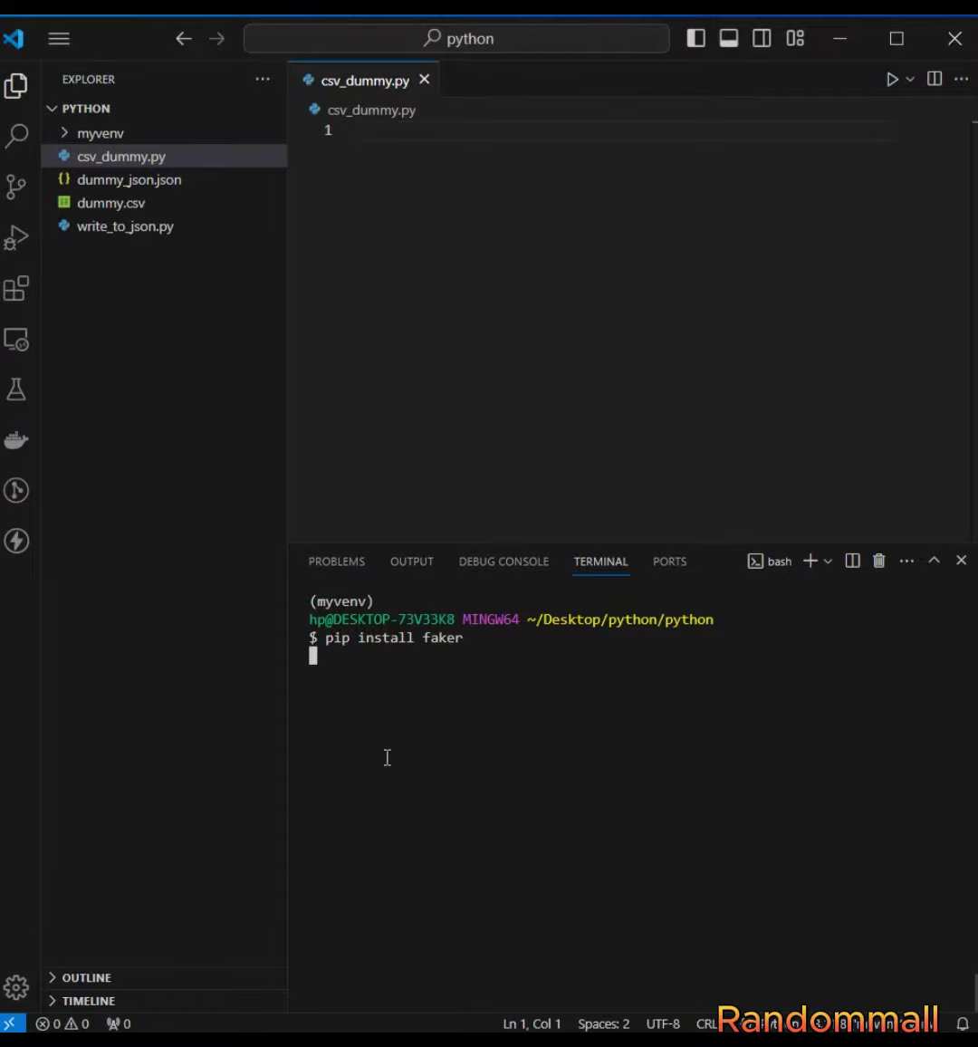
Install the faker package with pip and close the terminal panel
{"action": "key", "text": "Return"}
{"action": "key", "text": "ctrl+j"}
Hide the sidebar and write the Faker and csv import lines
{"action": "key", "text": "ctrl+b"}
{"action": "left_click", "coordinate": [453, 317]}
{"action": "type", "text": "from faker import Faker"}
{"action": "key", "text": "Return"}
{"action": "type", "text": "import csv"}
{"action": "key", "text": "Return"}
{"action": "key", "text": "Return"}
{"action": "key", "text": "Return"}
{"action": "type", "text": "def dummy_csv():   "}
{"action": "type", "text": "fake = Faker()   "}
{"action": "type", "text": "data = ["}
Define dummy_csv with a Faker instance, data list and range(10) loop appending person dicts
{"action": "key", "text": "End"}
{"action": "key", "text": "Return"}
{"action": "key", "text": "Return"}
{"action": "type", "text": "for _ in range(10):"}
{"action": "key", "text": "Return"}
{"action": "type", "text": "person = {"}
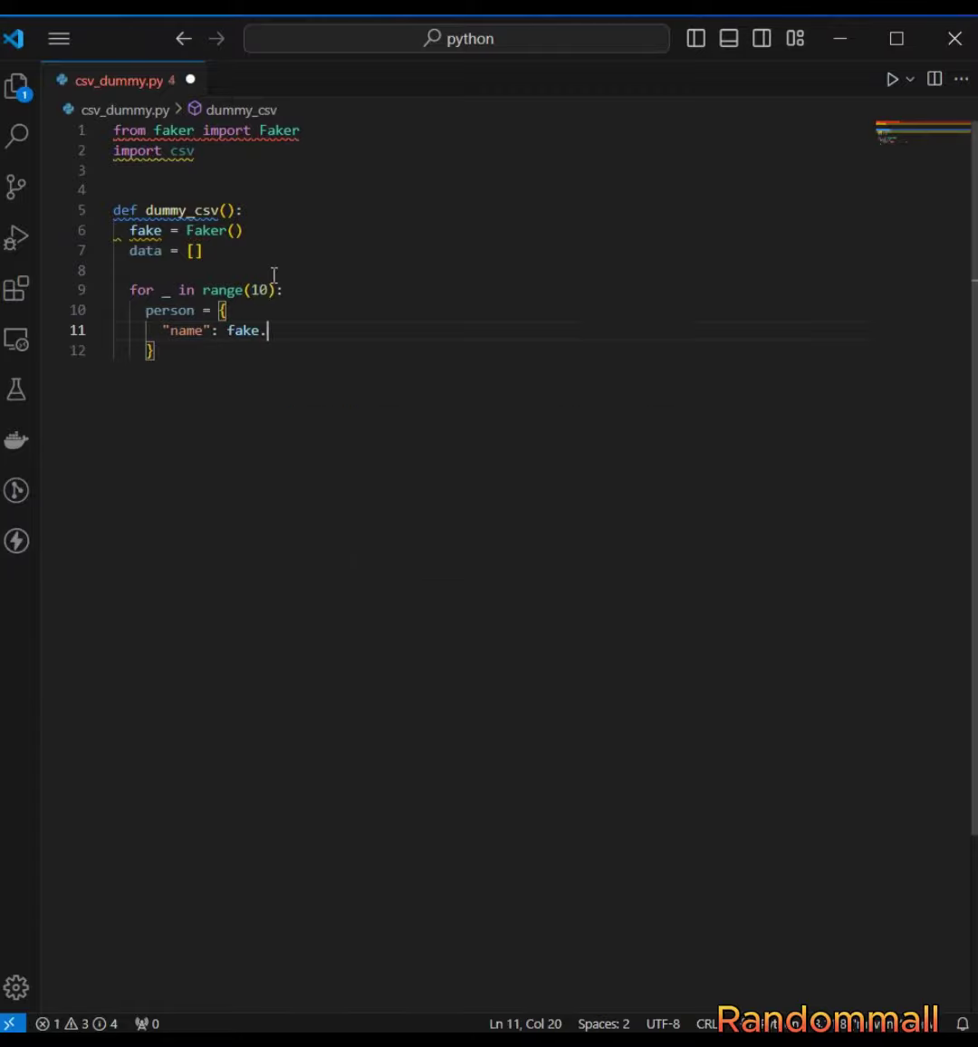
{"action": "type", "text": "name("}
{"action": "key", "text": "Return"}
{"action": "type", "text": "\"email\": fake.email(),       \"address\": fake.address(),       \"country\": fake.country()"}
{"action": "key", "text": "Down"}
{"action": "key", "text": "End"}
{"action": "key", "text": "Return"}
{"action": "type", "text": "data.append(person"}
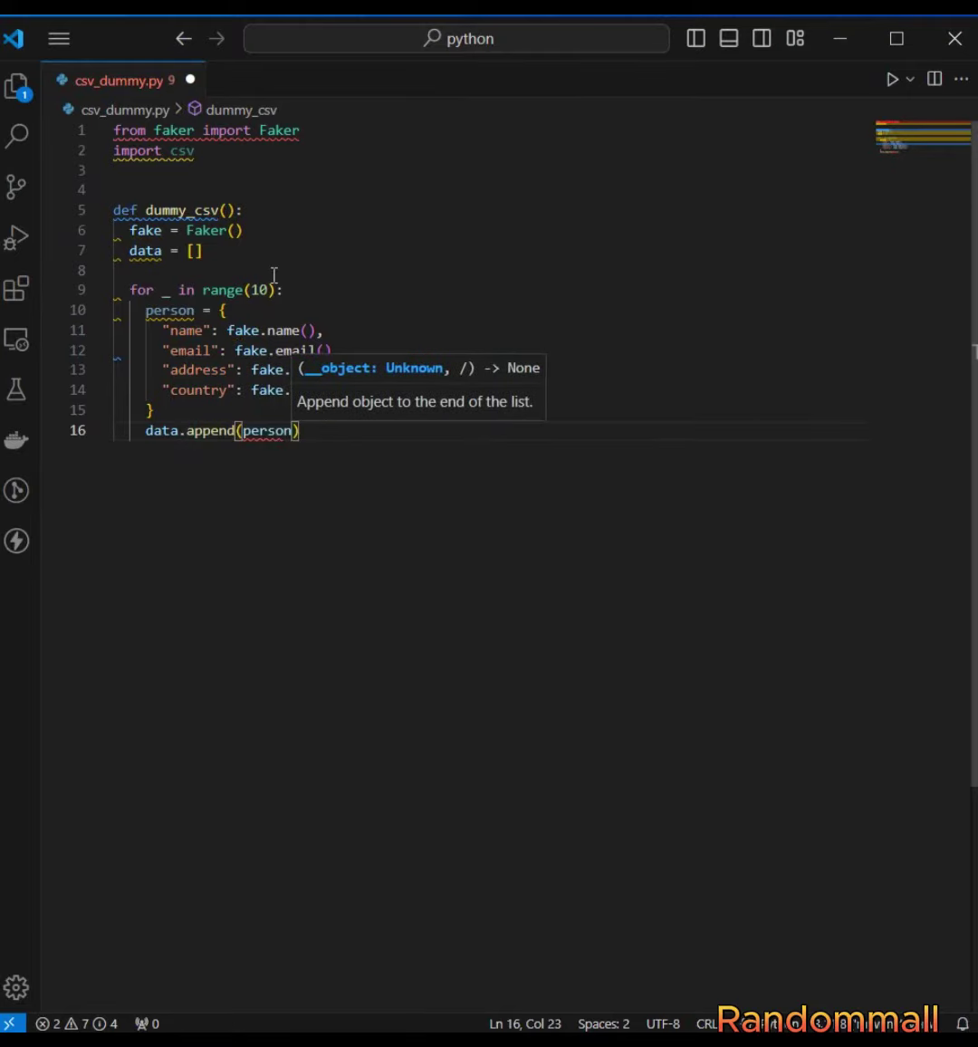
Add a with open('dummy.csv') block with a DictWriter that writes the header and rows
{"action": "key", "text": "End"}
{"action": "key", "text": "Return"}
{"action": "key", "text": "Return"}
{"action": "key", "text": "BackSpace"}
{"action": "type", "text": "with open(\"dummy."}
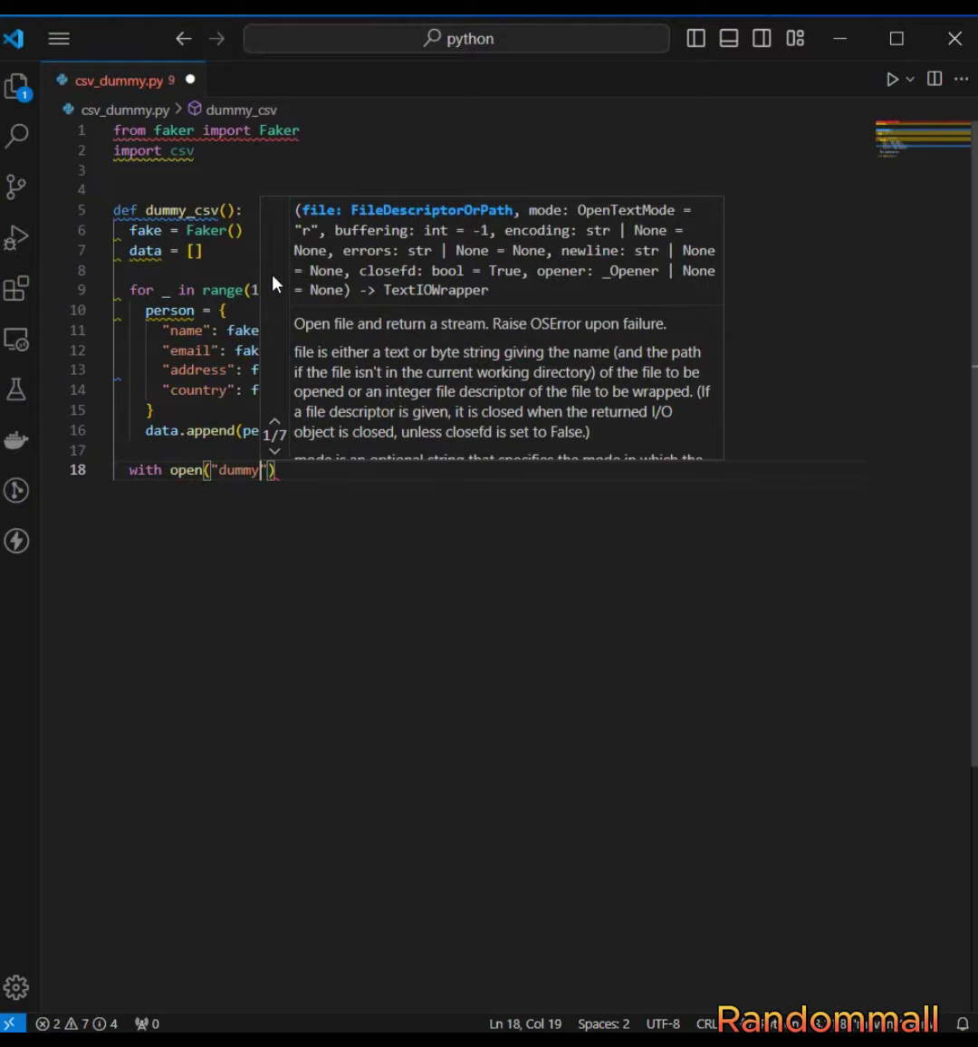
{"action": "type", "text": "csv\", \"w\", encoding='utf-8') as csvfile:"}
{"action": "key", "text": "Return"}
{"action": "type", "text": "writer = csv.DictWriter(csvfile, fileldnames=data[0].keys()"}
{"action": "key", "text": "End"}
{"action": "key", "text": "Return"}
{"action": "type", "text": "writer.writeheader()"}
{"action": "type", "text": "riter.writerows()data"}
Return data, call dummy_csv() at top level, and save csv_dummy.py
{"action": "key", "text": "Return"}
{"action": "key", "text": "Return"}
{"action": "type", "text": "return data"}
{"action": "key", "text": "Return"}
{"action": "key", "text": "ctrl+s"}
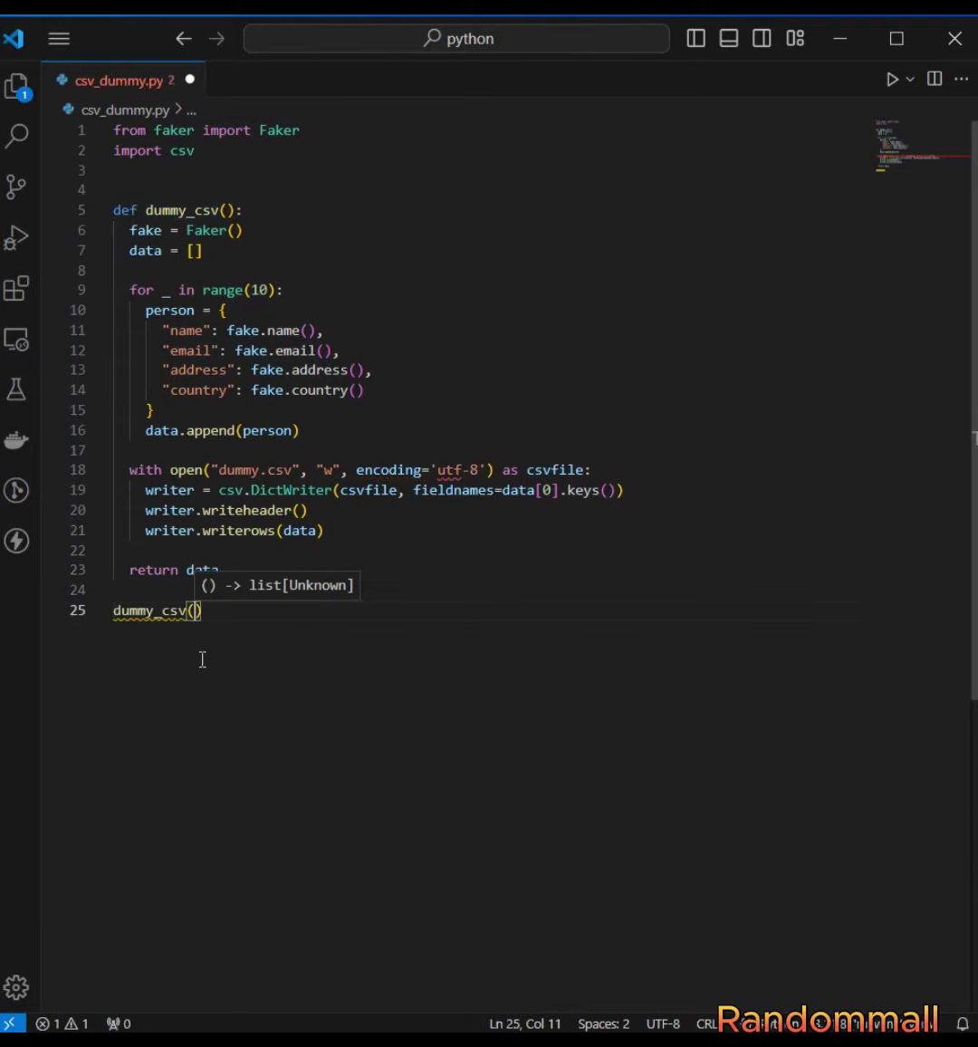
{"action": "key", "text": "ctrl+s"}
Run python csv_dummy.py, inspect dummy.csv, and add newline='' to open()
{"action": "key", "text": "ctrl+grave"}
{"action": "type", "text": "ls"}
{"action": "key", "text": "Return"}
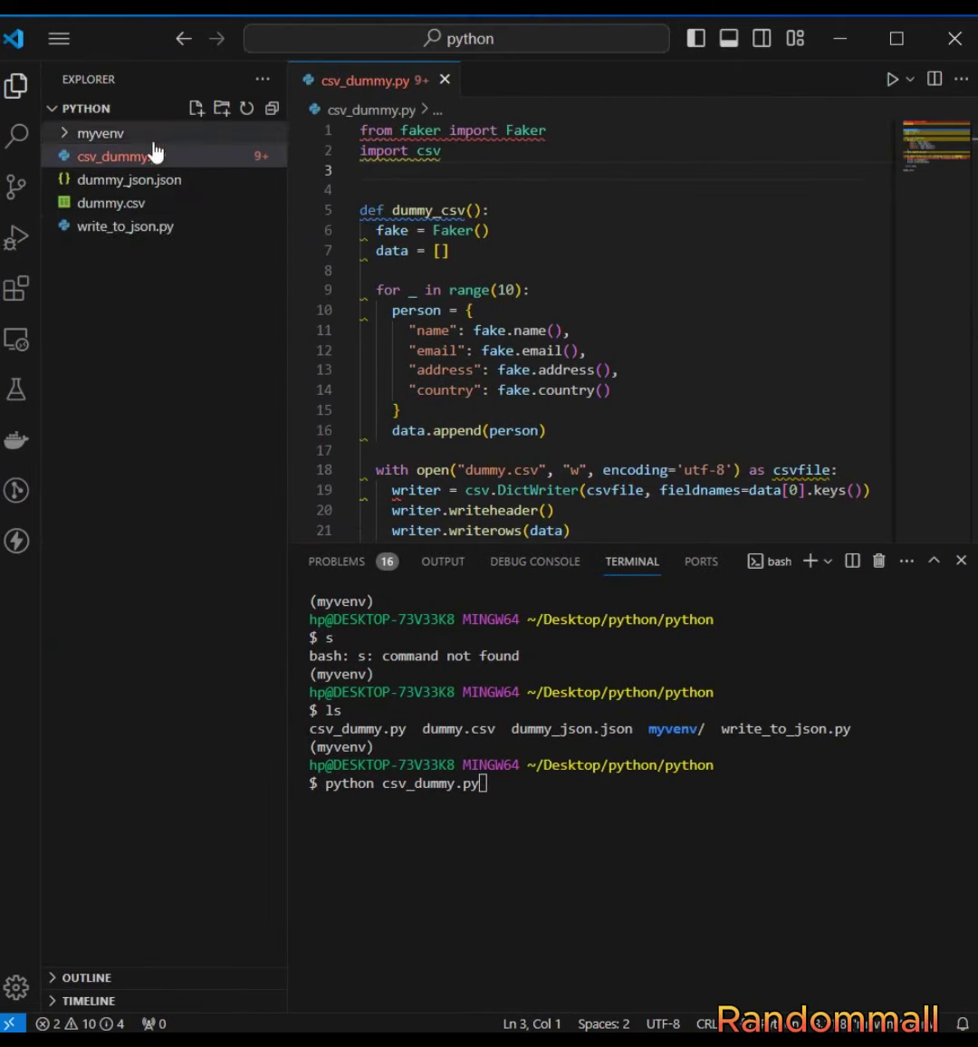
{"action": "left_click", "coordinate": [111, 203]}
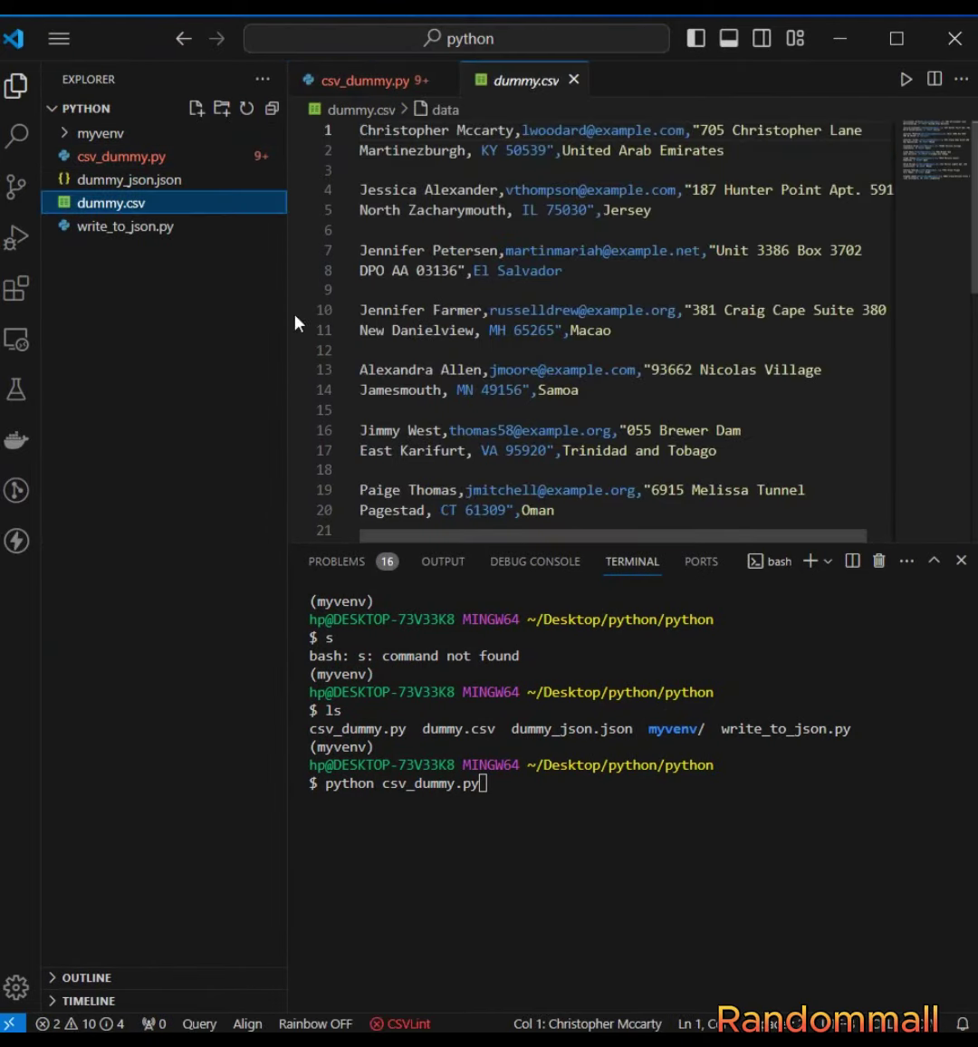
{"action": "type", "text": "newline='', encoding='utf-8') as csvfile:"}
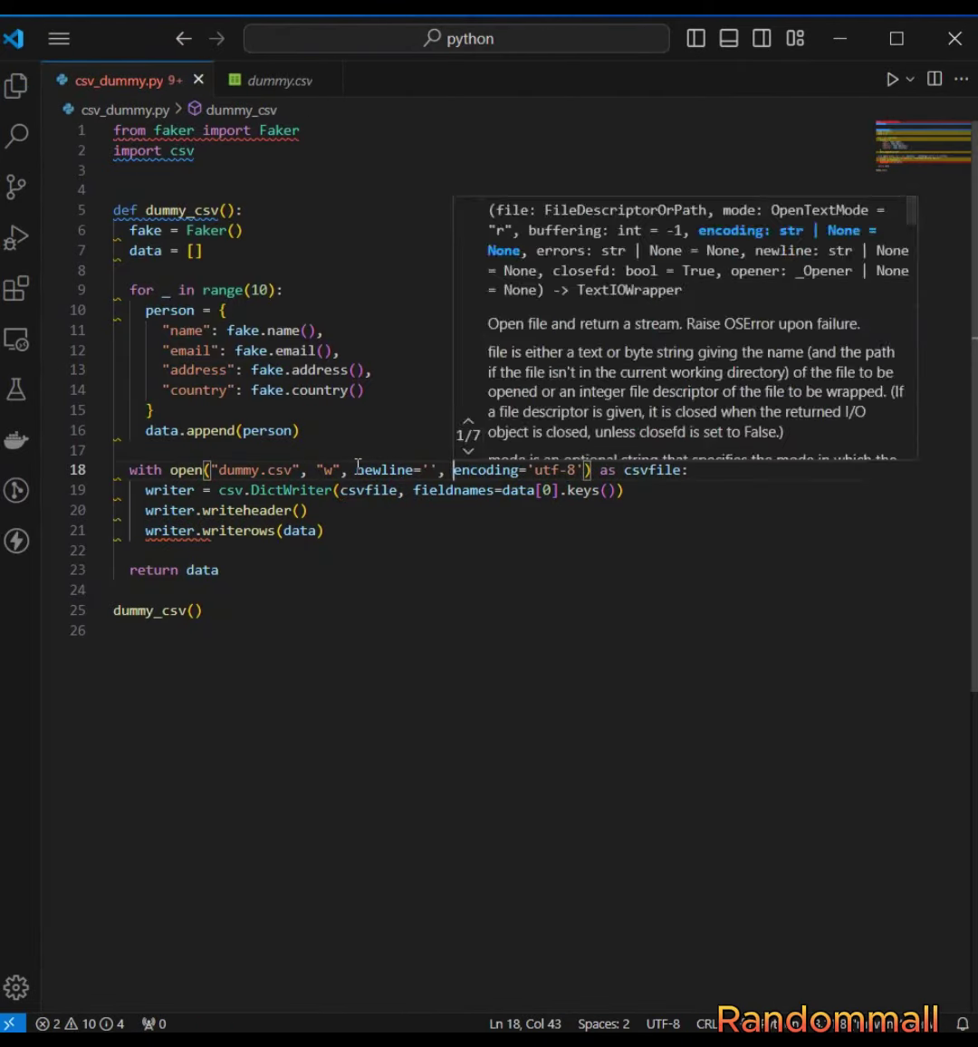
{"action": "key", "text": "ctrl+grave"}
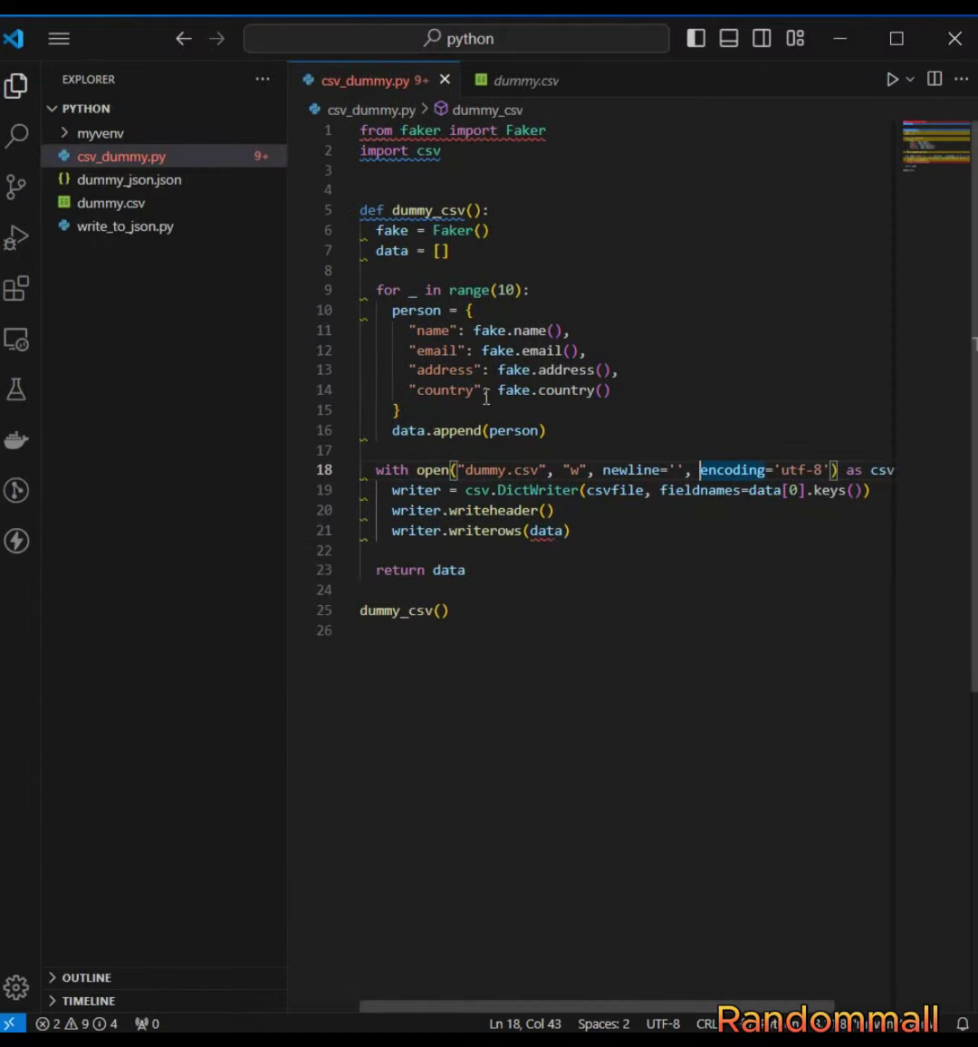